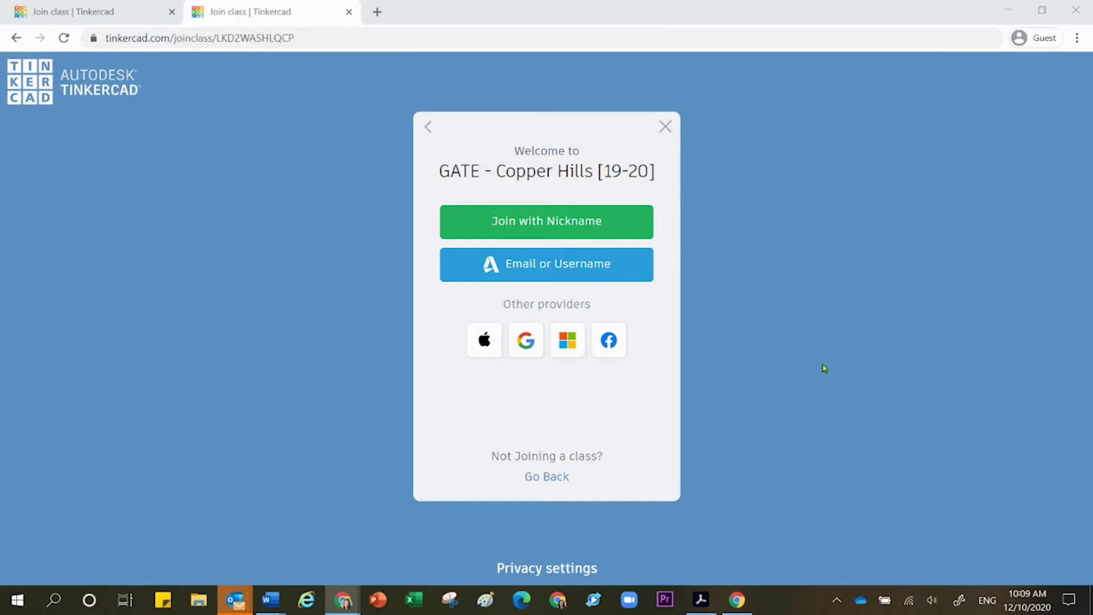
Step: Join the class with a nickname, pasting the student's nickname and confirming with 'That's me!'
left_click(603, 222)
left_click(602, 241)
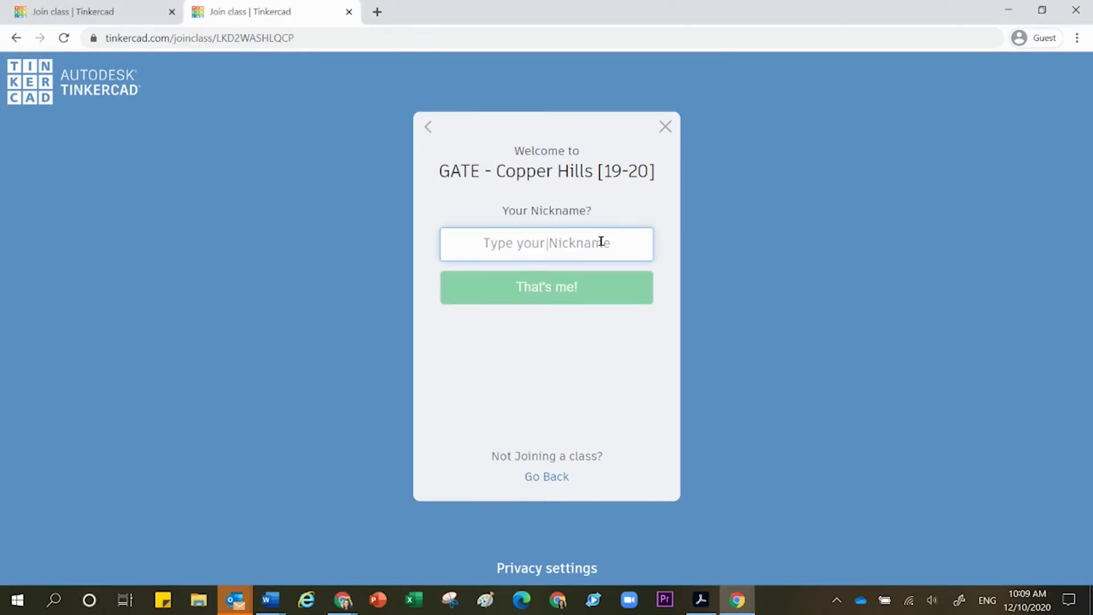
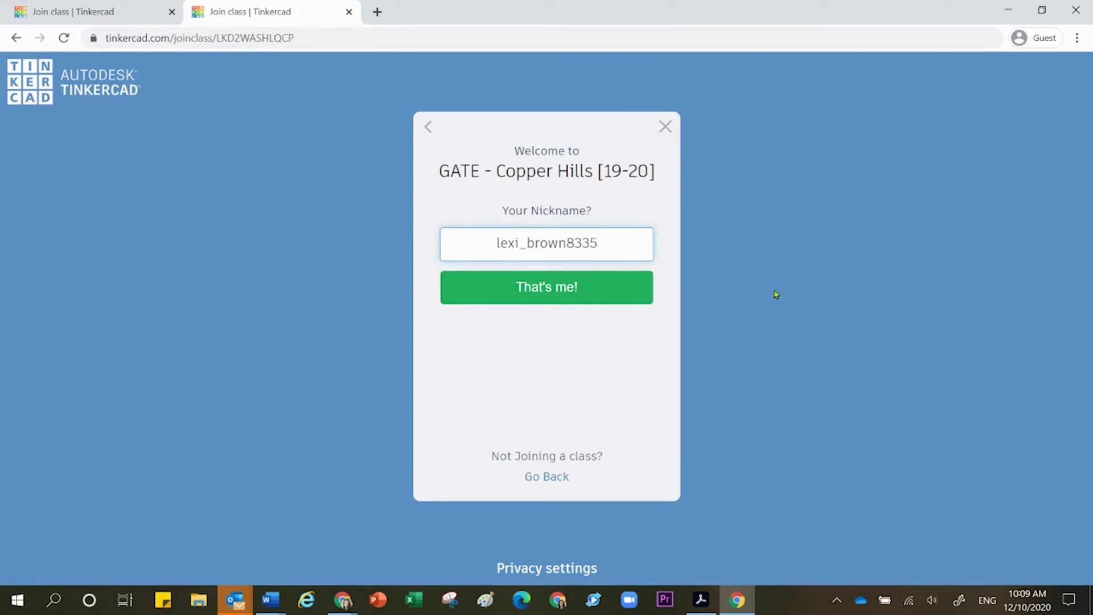
left_click(587, 292)
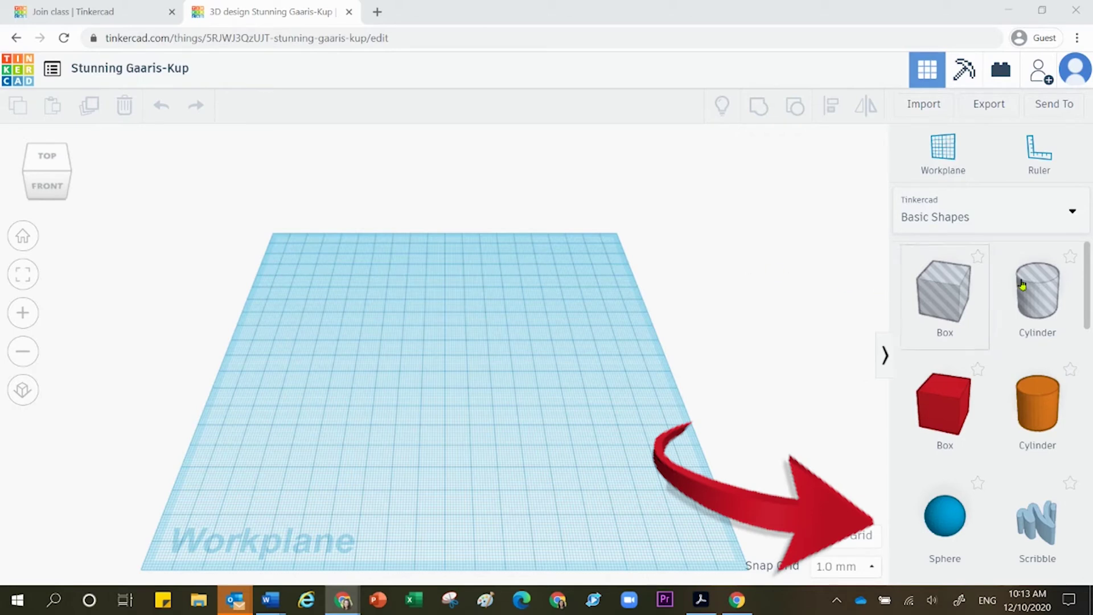
Step: Browse the Basic Shapes library and drag a red Box onto the workplane
left_click_drag(1088, 265, 1089, 413)
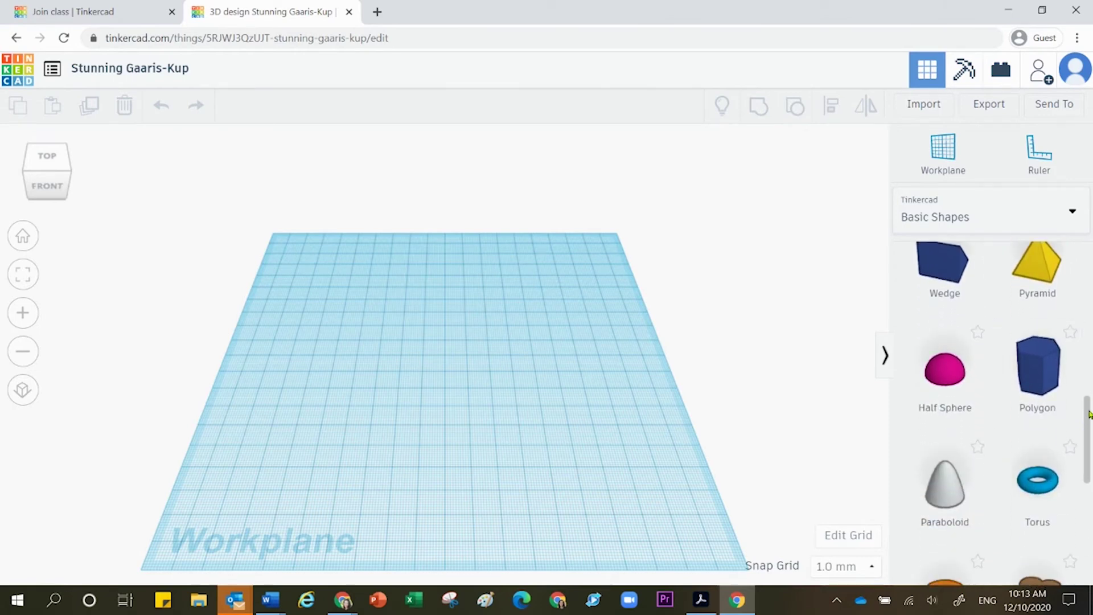
left_click_drag(1089, 414, 1090, 255)
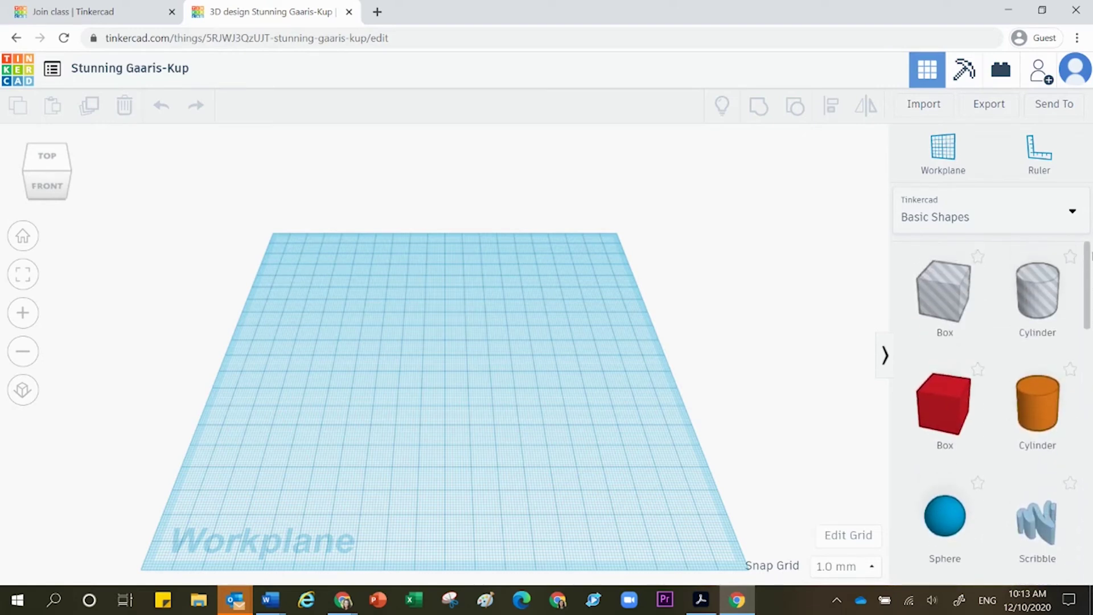
left_click(976, 215)
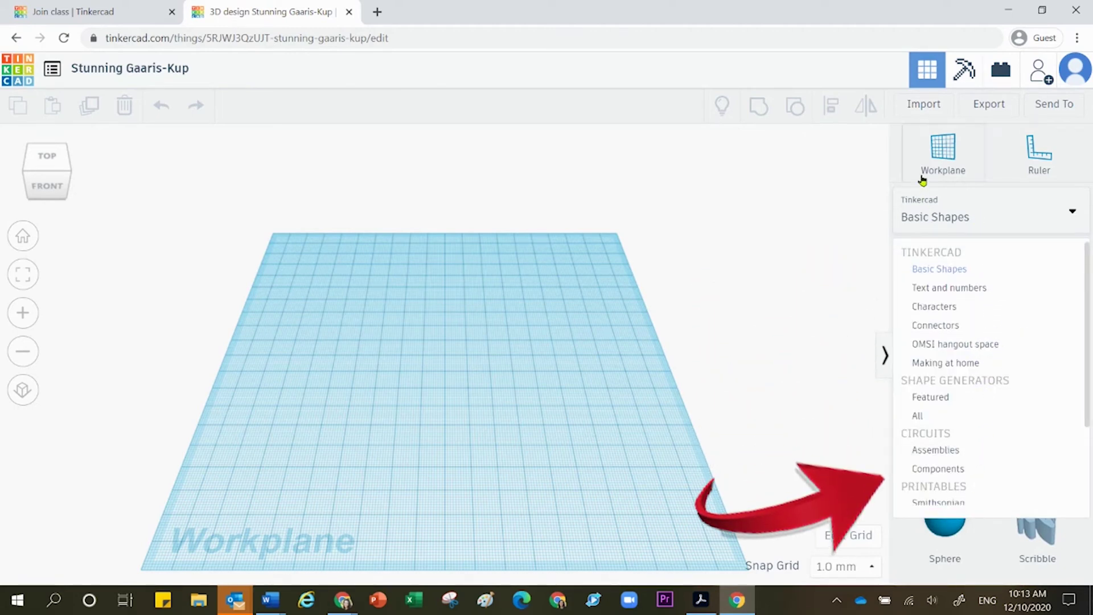
left_click(821, 203)
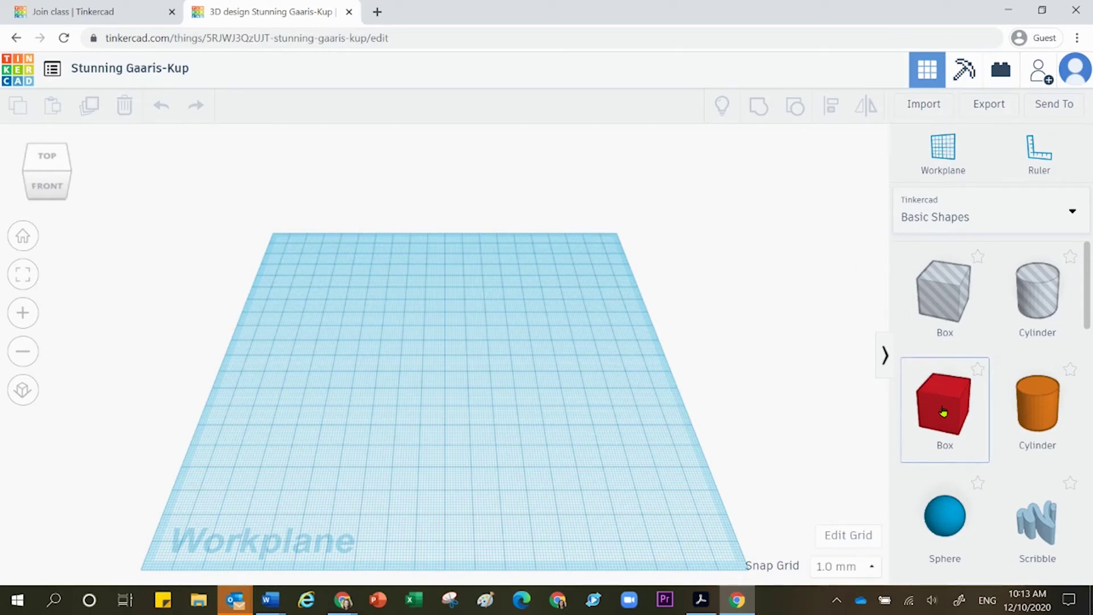
left_click_drag(943, 412, 395, 400)
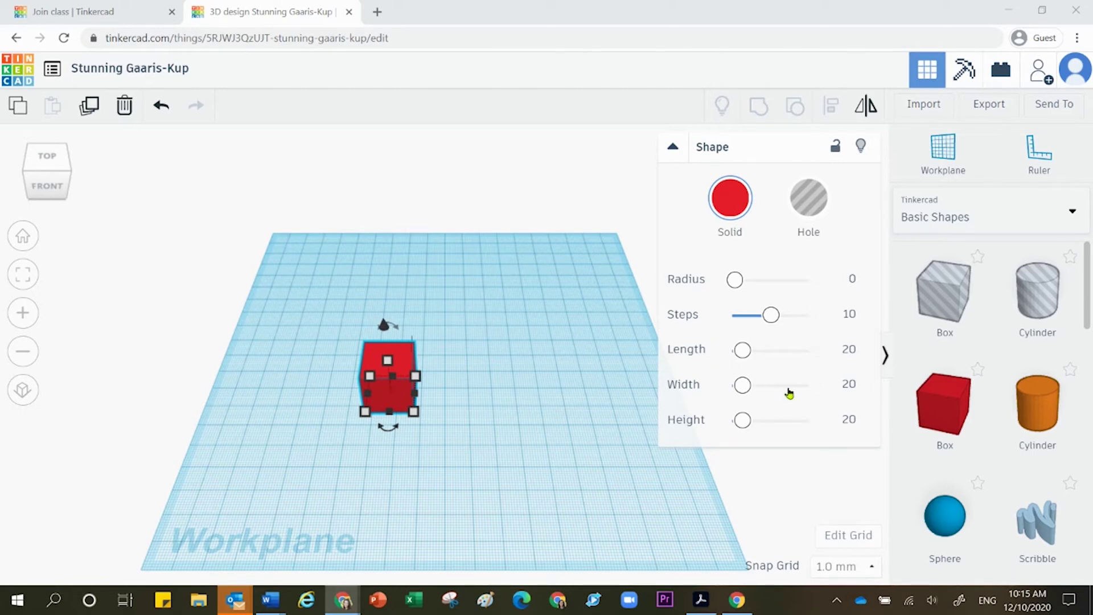
Step: Stretch the red box to 47.65 length, 96.17 width and 39.89 height, then reselect it
left_click_drag(743, 350, 771, 386)
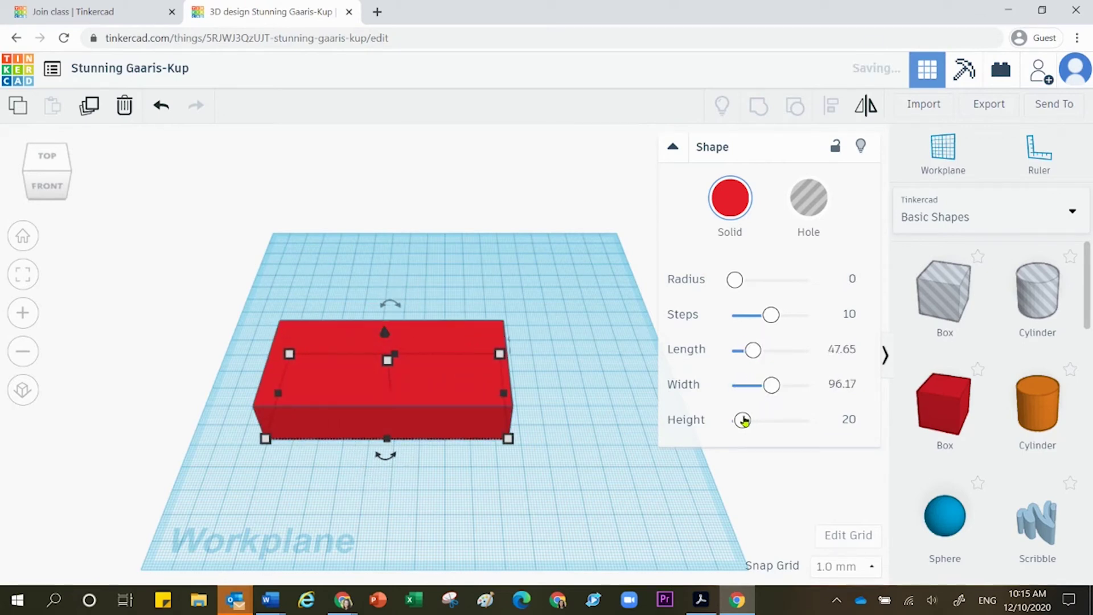
mouse_move(744, 421)
left_mouse_down()
mouse_move(763, 420)
mouse_move(751, 422)
left_mouse_up()
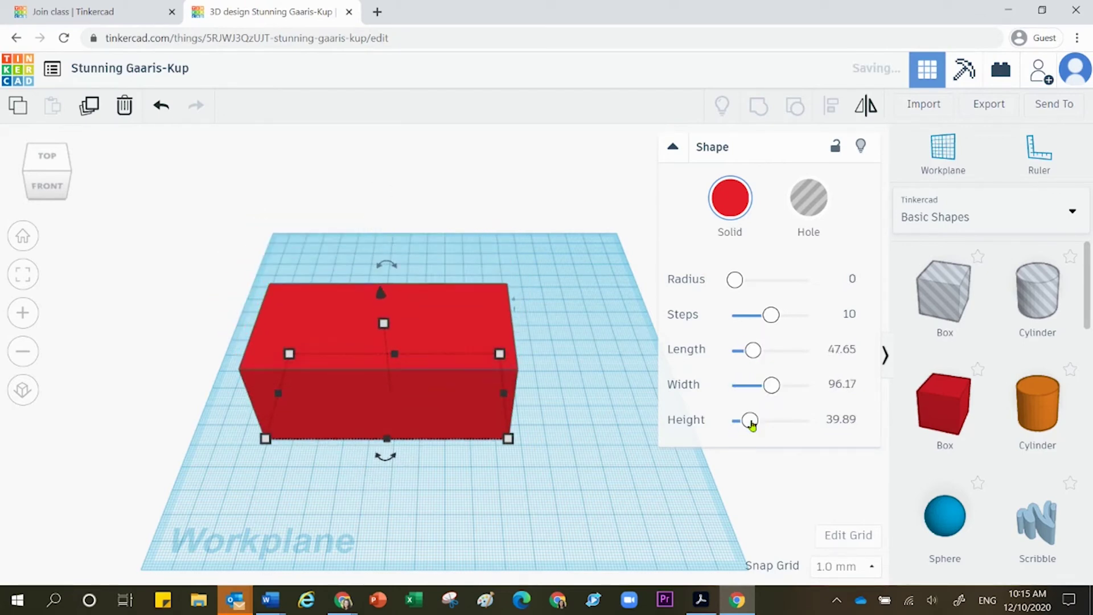
left_click(764, 478)
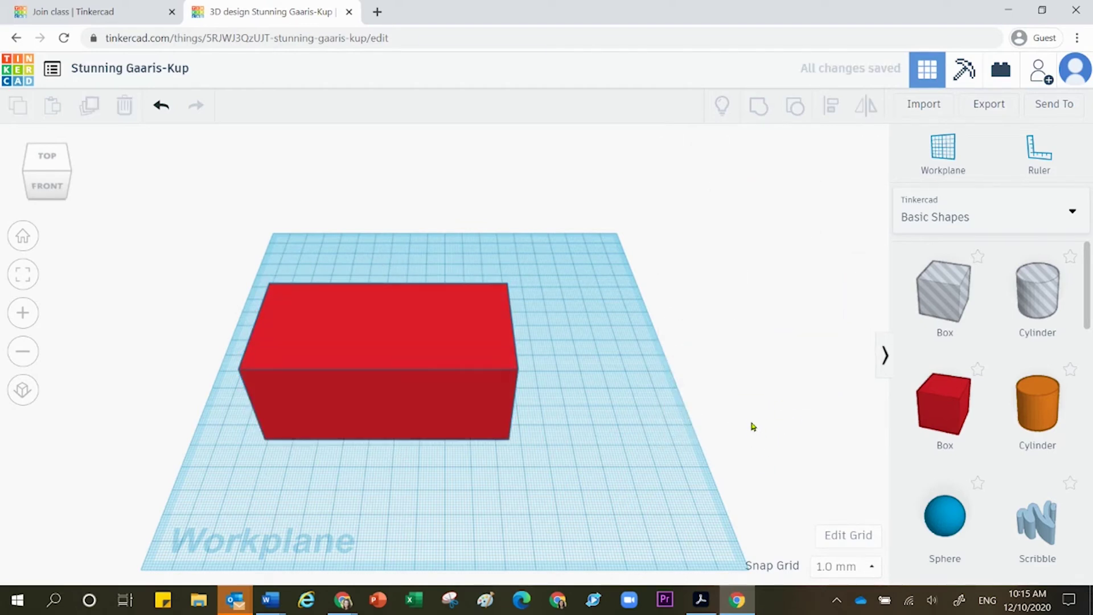
left_click(450, 355)
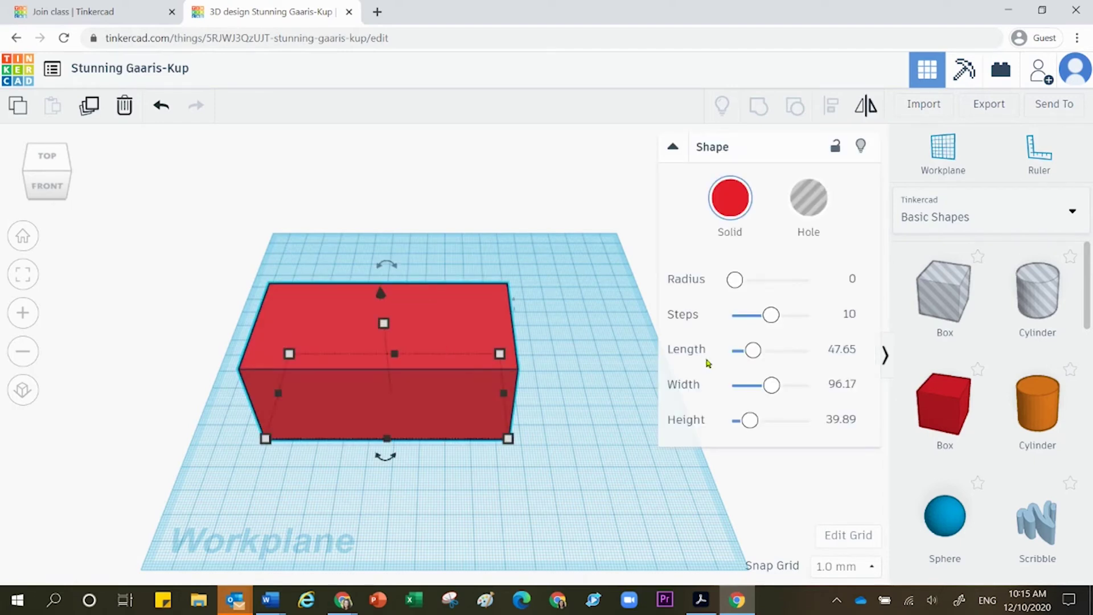
Step: Lengthen the red box to 70.94, leaving width 96.17 and height 39.89 unchanged
left_click_drag(771, 315, 767, 358)
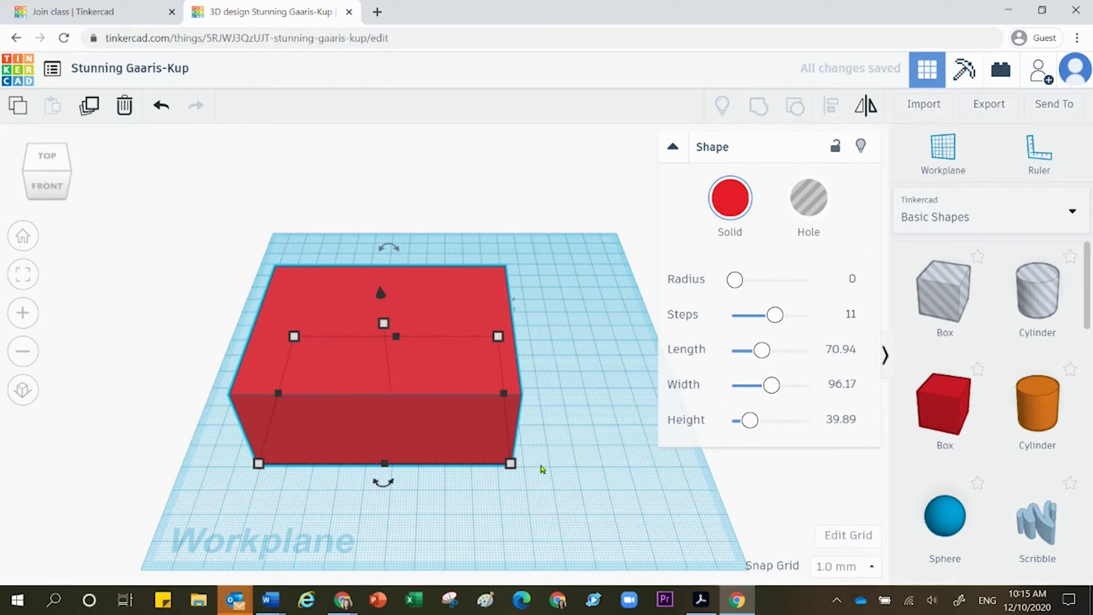
mouse_move(512, 472)
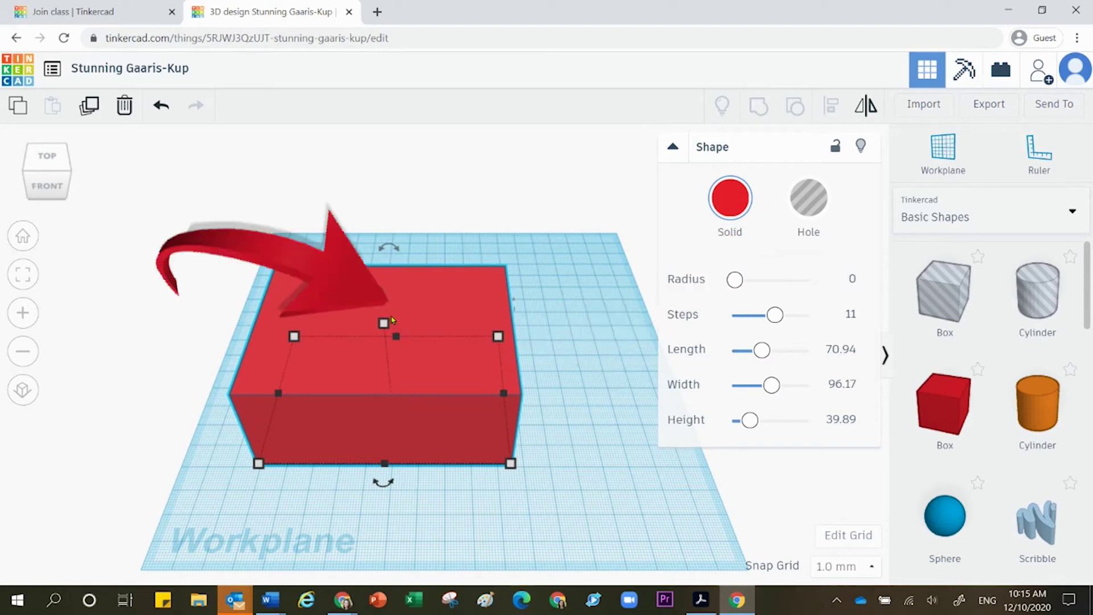
mouse_move(392, 320)
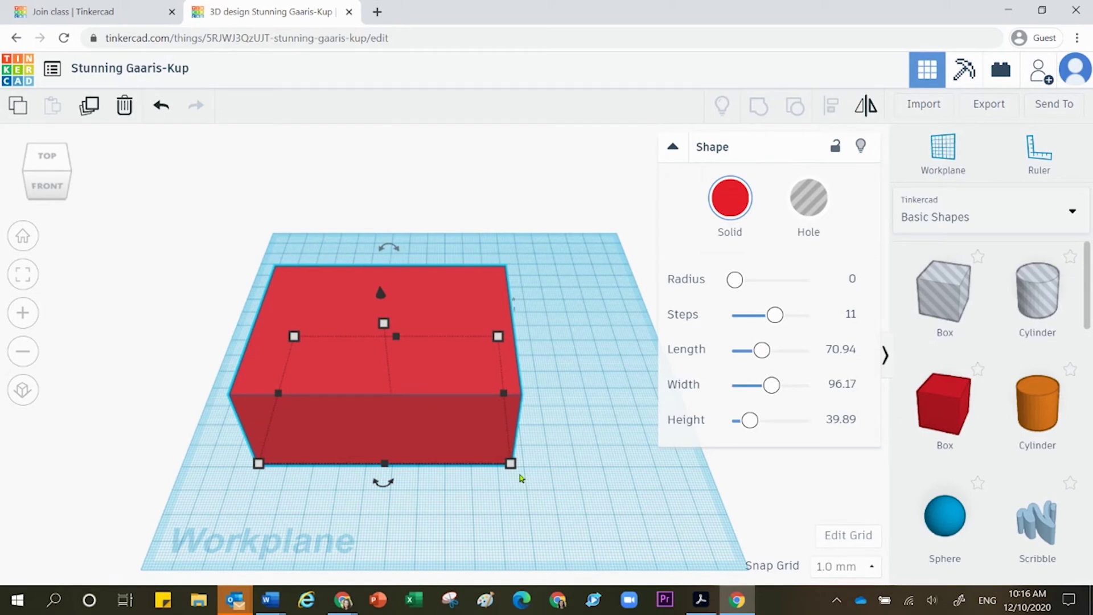
Step: Drag a corner handle to make the footprint 96.08 by 72.47, then open the 96.08 value for editing
left_click_drag(510, 464, 543, 470)
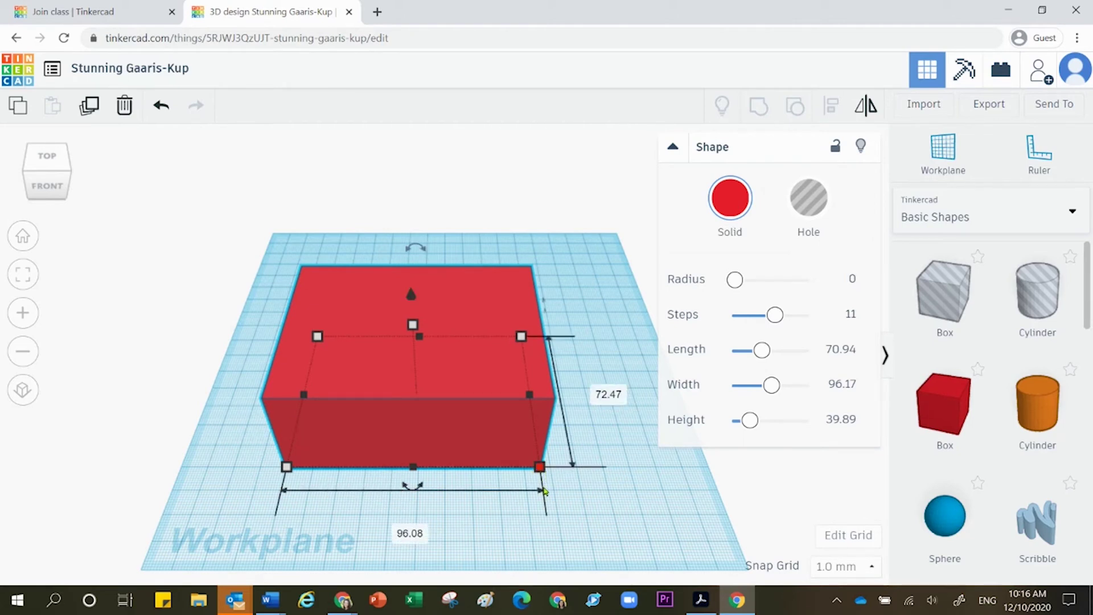
left_click(411, 536)
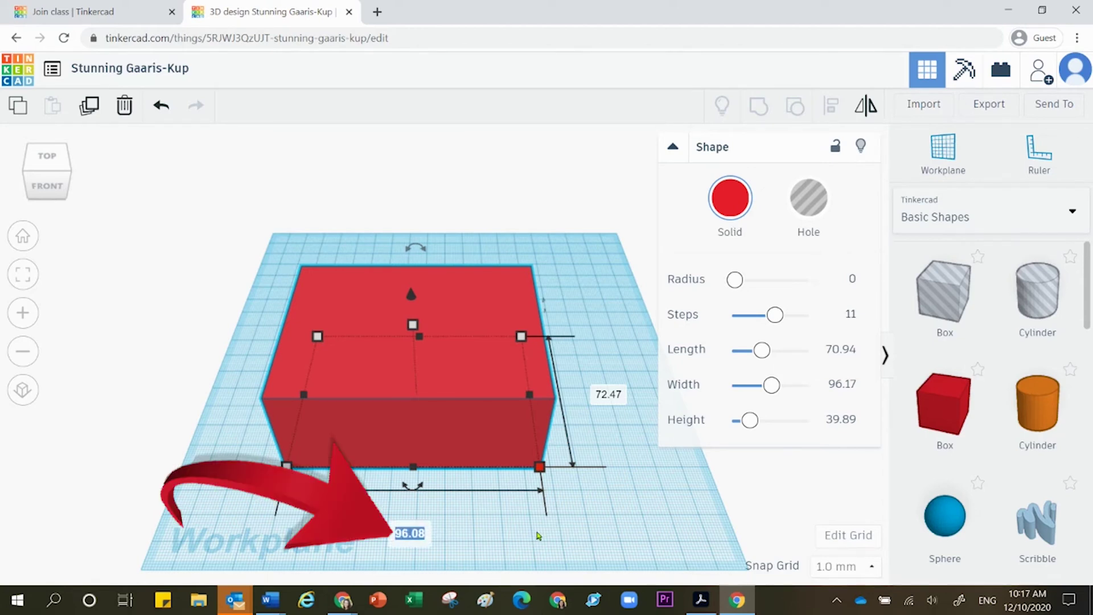
Step: Enter exact footprint values: 100 in place of 96.08 and 60.23 in place of 72.47
type("100")
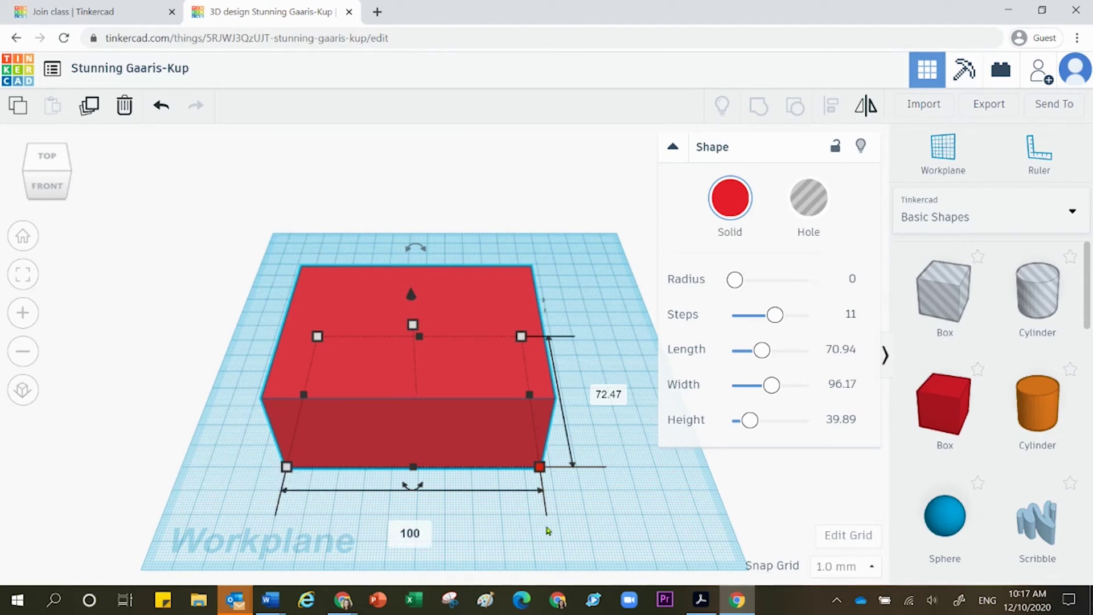
key("Return")
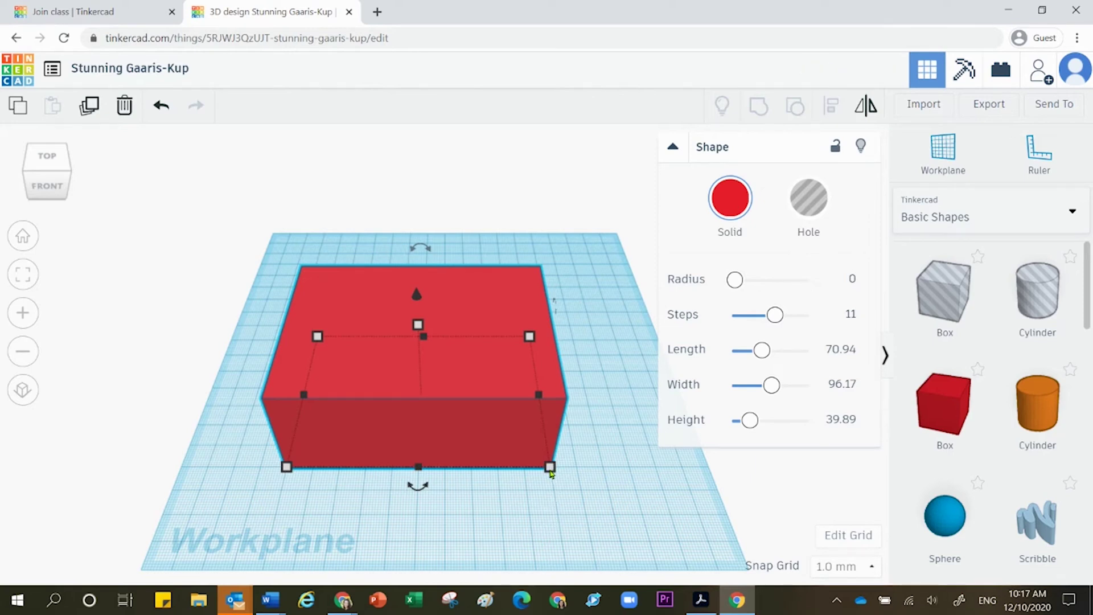
mouse_move(551, 472)
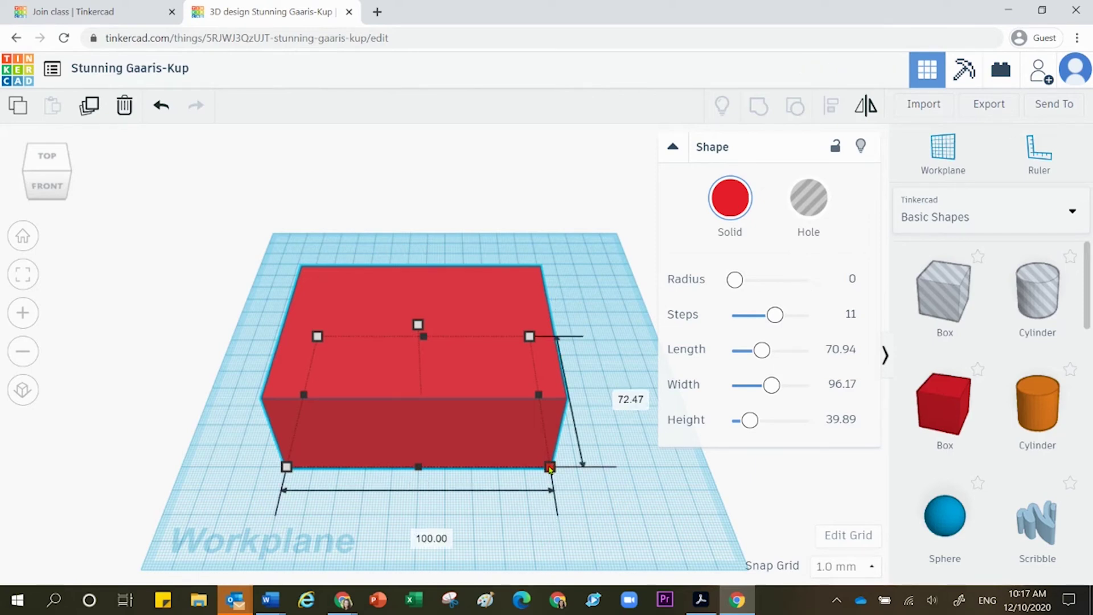
left_click(618, 397)
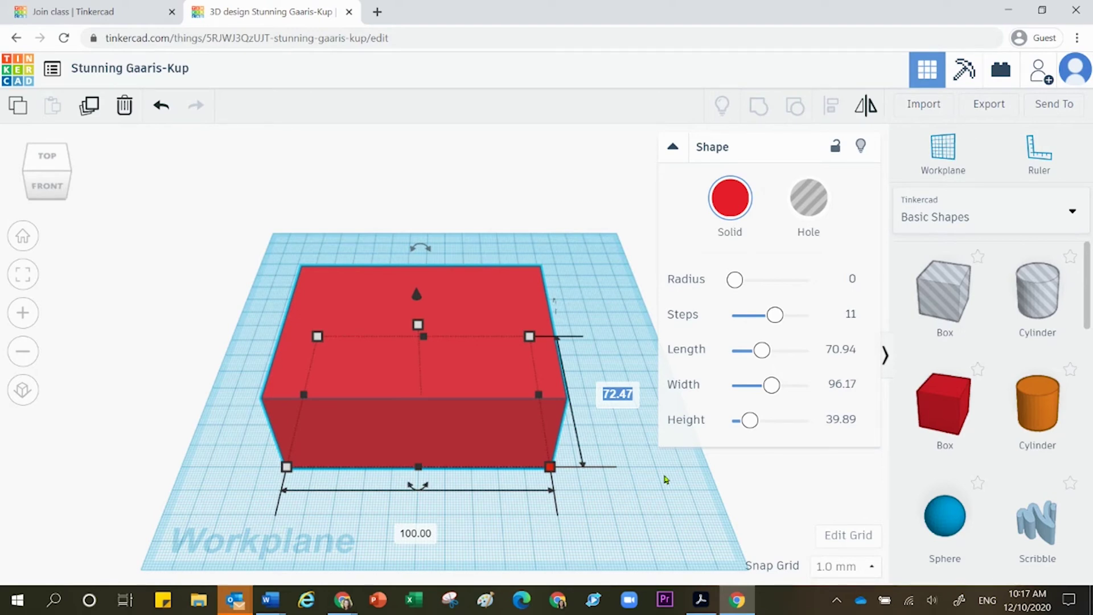
type("60.23")
key("Return")
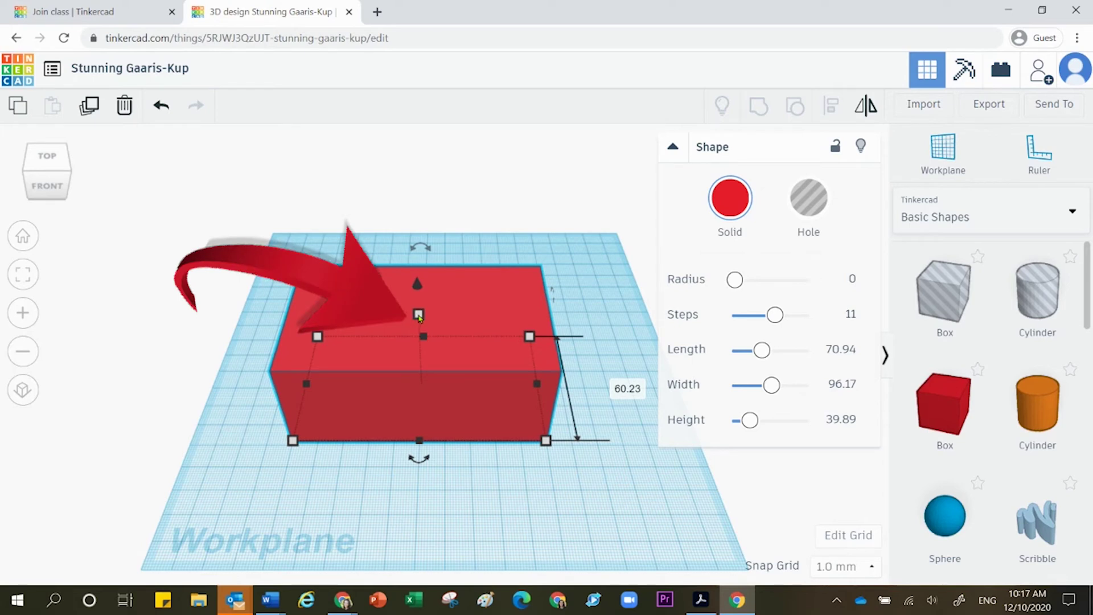
Step: Drag the white height handle on top of the box until the box is 62.00 tall
left_click_drag(419, 320, 431, 376)
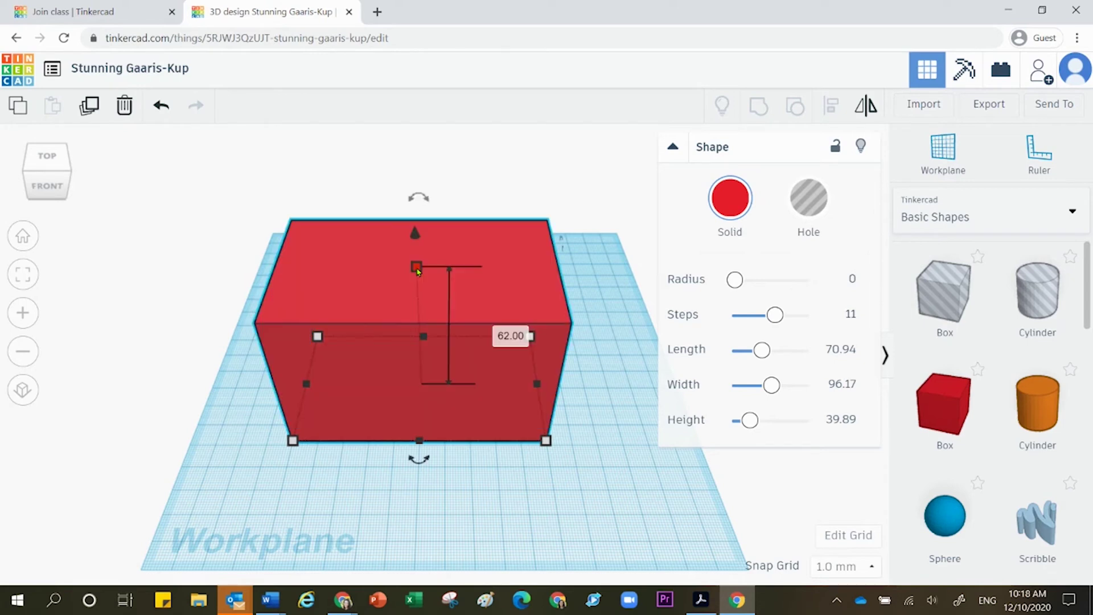
Step: Replace the box's 62.00 height value with an exact 50
left_click(497, 336)
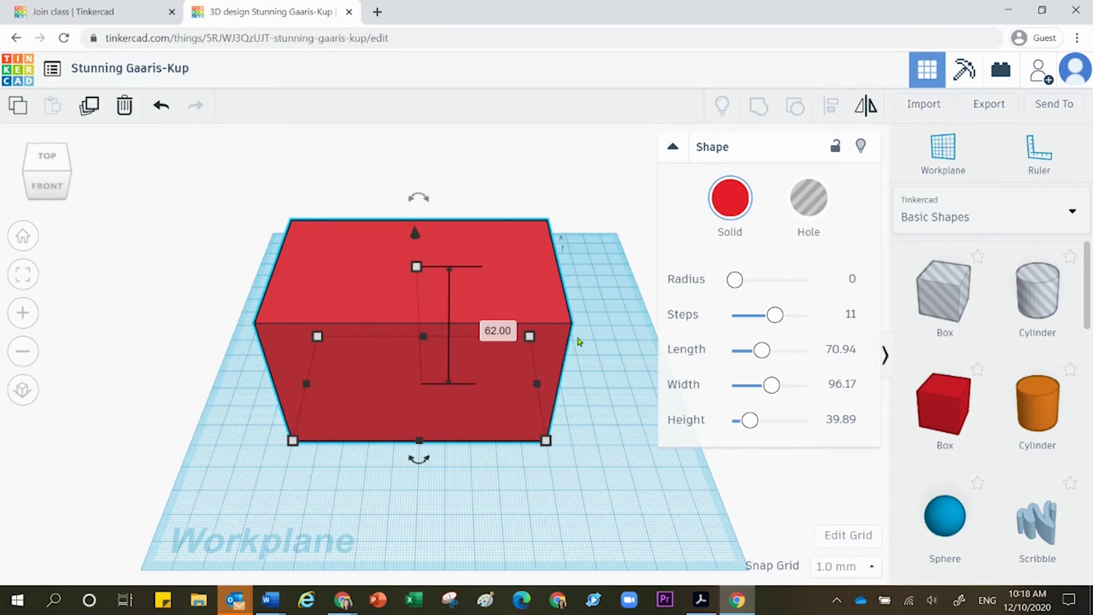
left_click(497, 333)
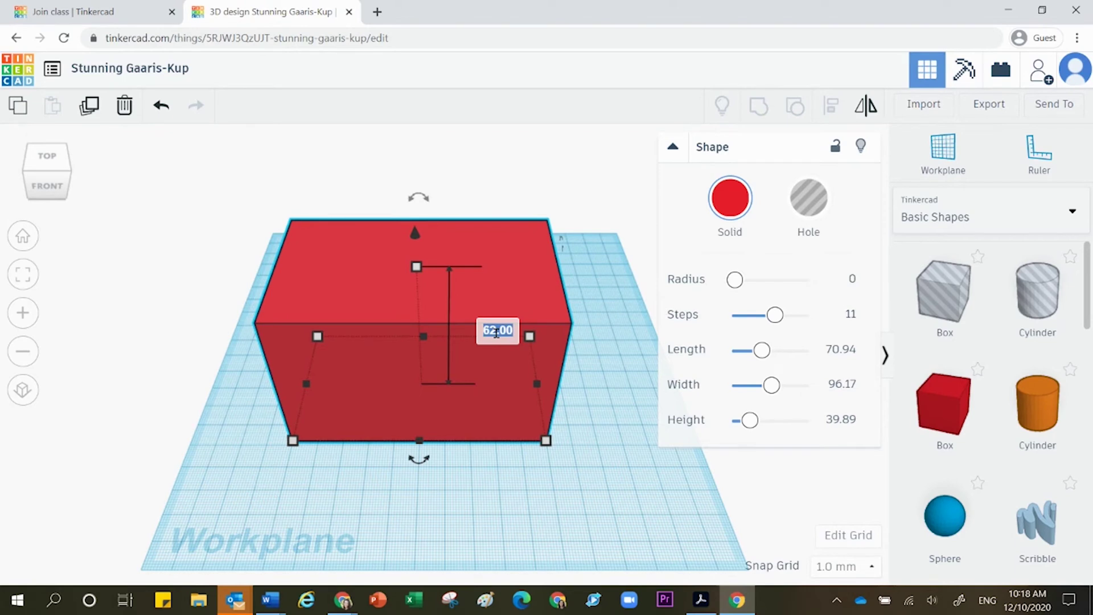
type("50")
key("Return")
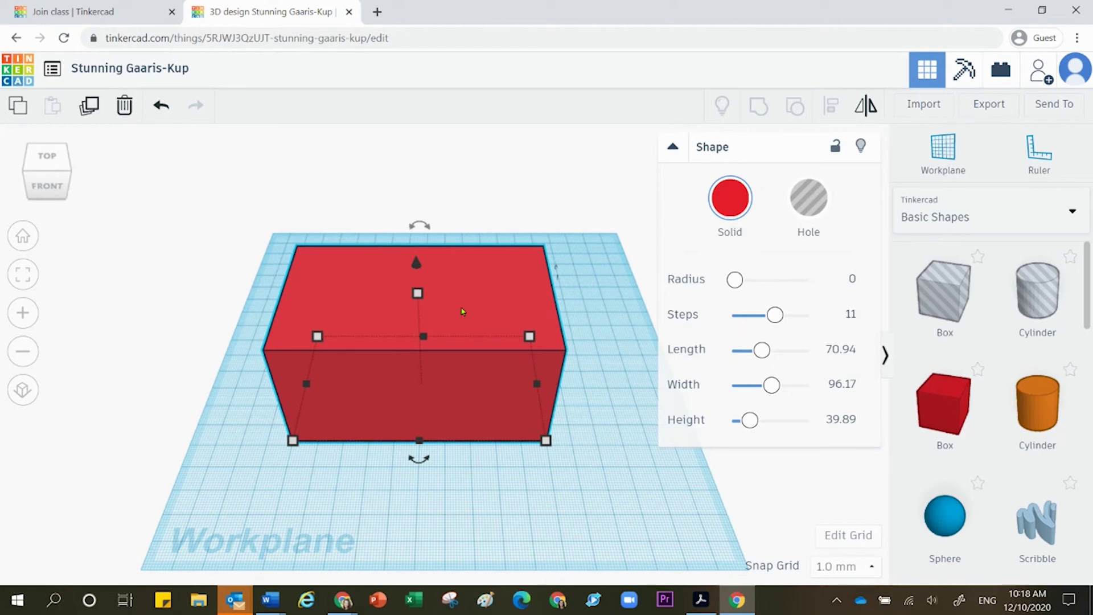
Step: Raise the red box high above the workplane with the cone handle, then drop it back with D
mouse_move(419, 275)
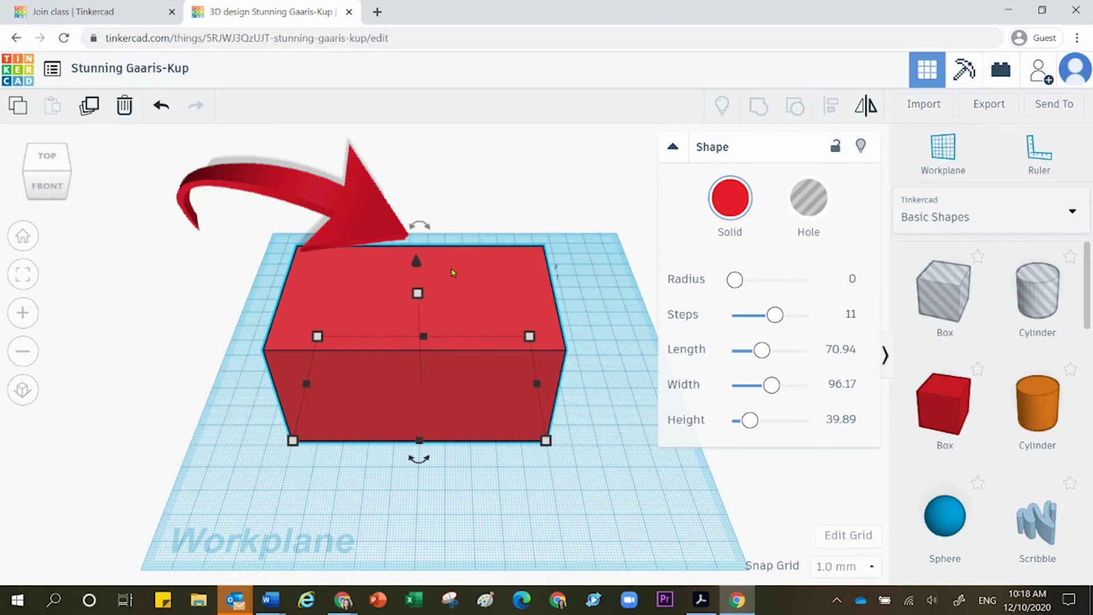
left_click_drag(416, 261, 511, 476)
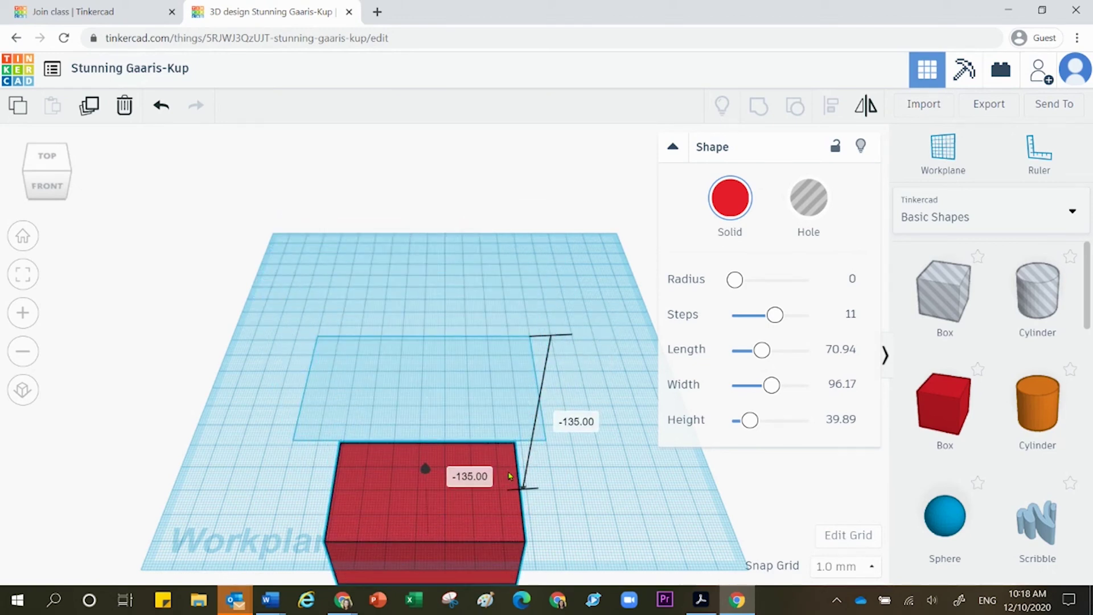
left_click_drag(510, 476, 431, 171)
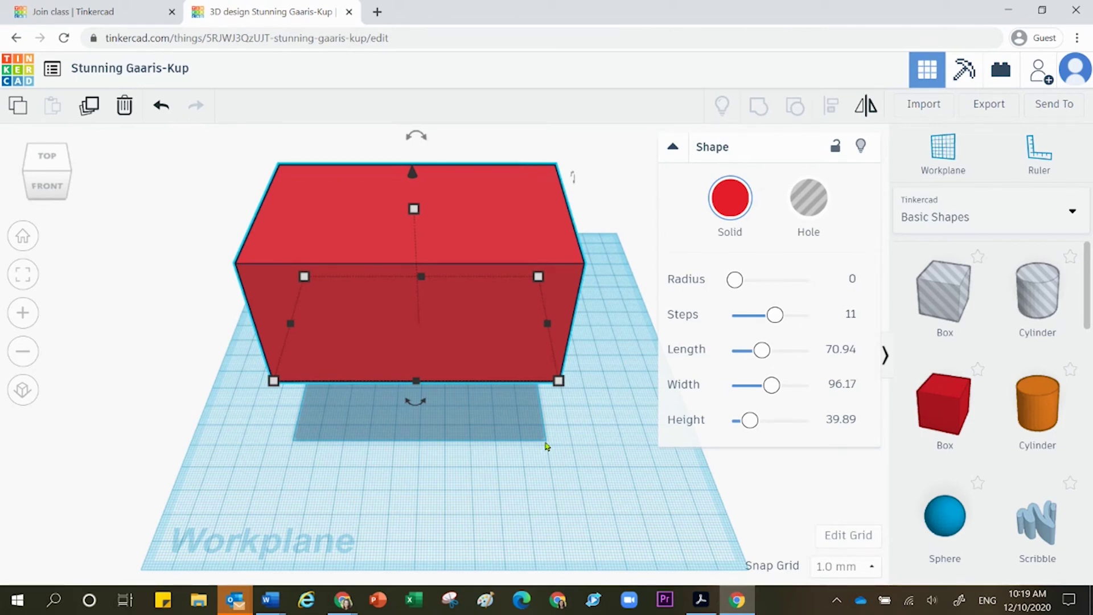
key("d")
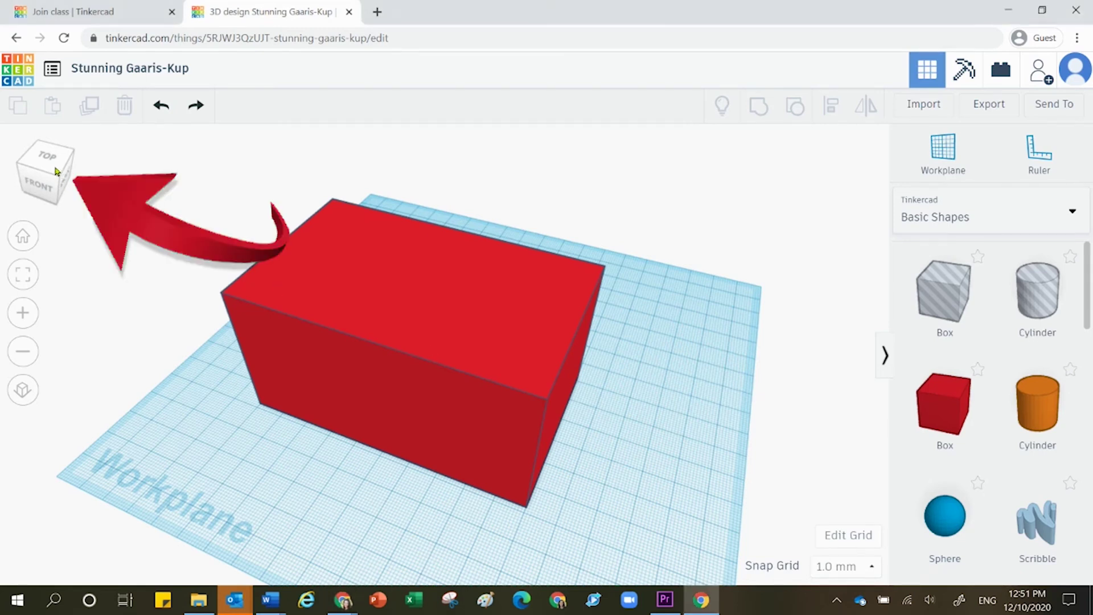
Step: View the box from the top and at an angle, zooming in twice and back out twice
left_click(41, 180)
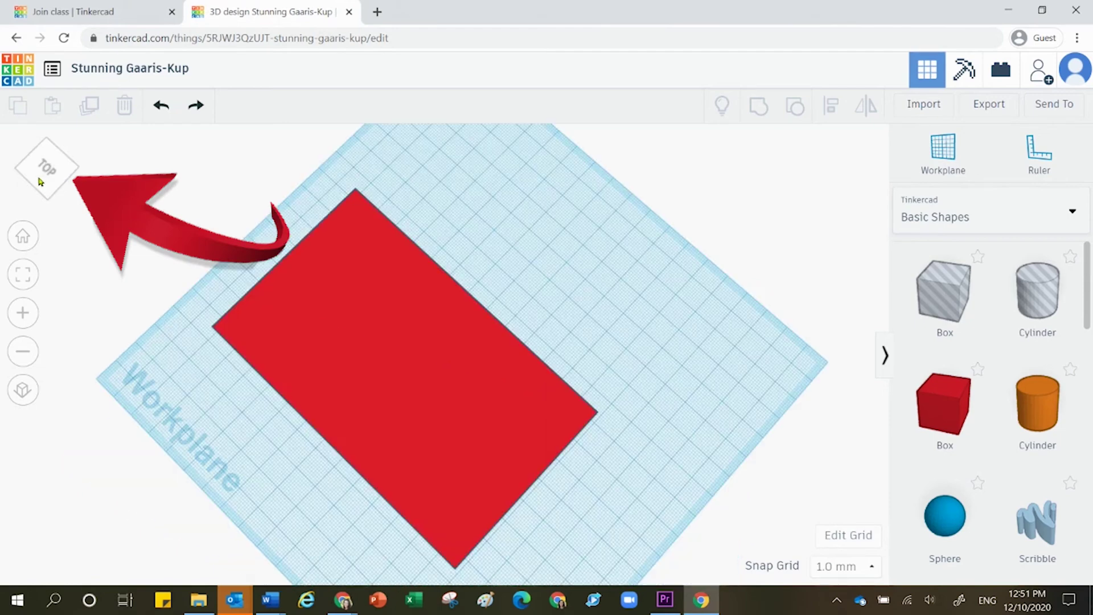
left_click_drag(36, 180, 45, 167)
mouse_move(50, 171)
left_mouse_down()
mouse_move(95, 171)
mouse_move(57, 175)
left_mouse_up()
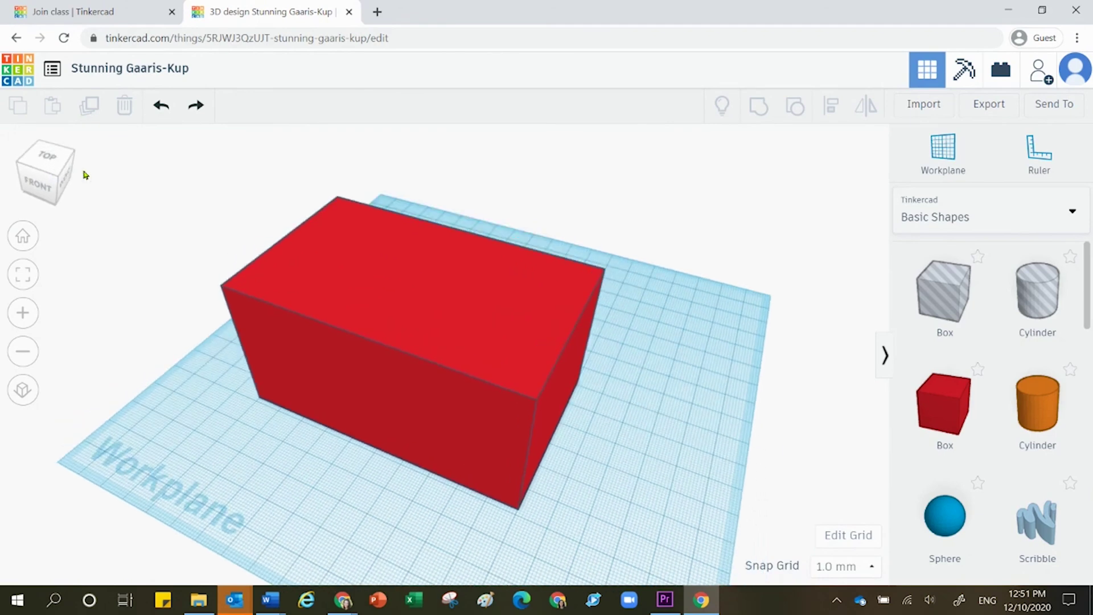
left_click(23, 313)
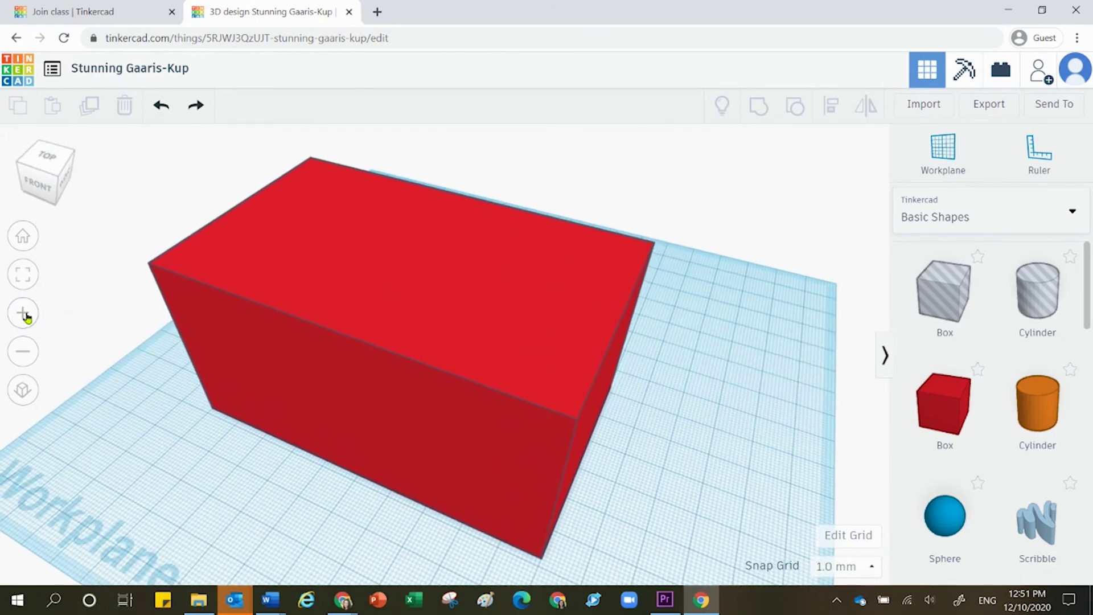
left_click(23, 313)
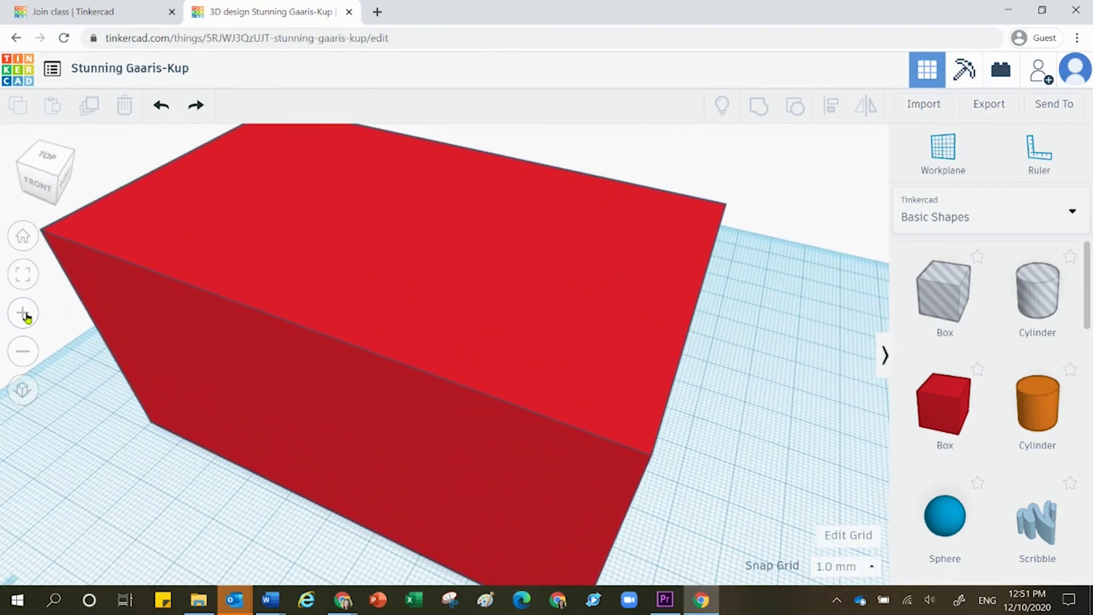
left_click(29, 354)
left_click(29, 354)
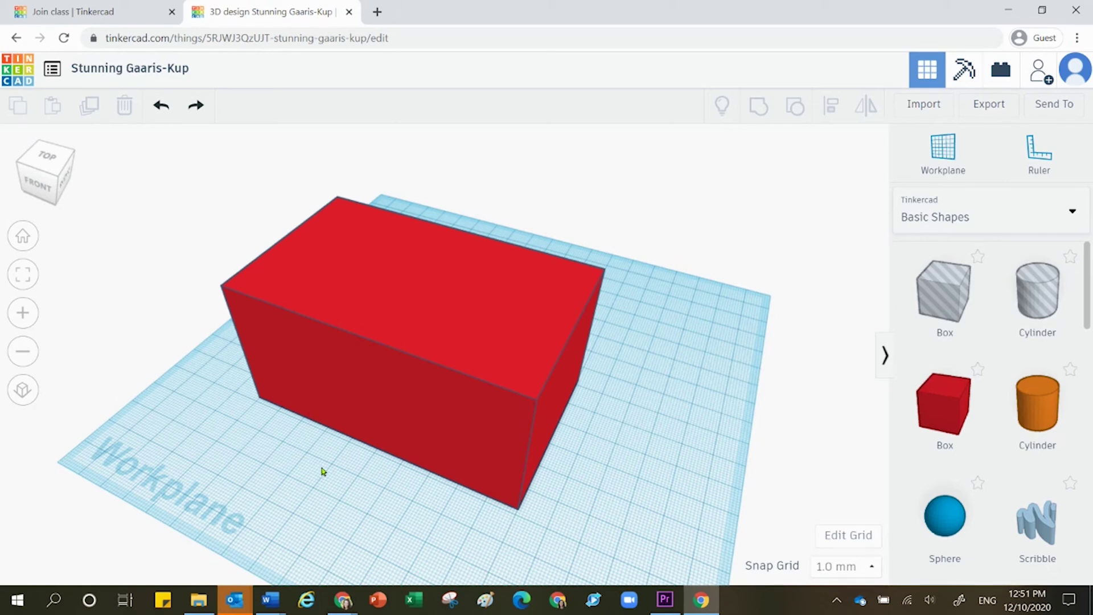
Step: Orbit to face the red box's front, pan and zoom out and in, then orbit toward its back
right_click_drag(322, 472, 401, 456)
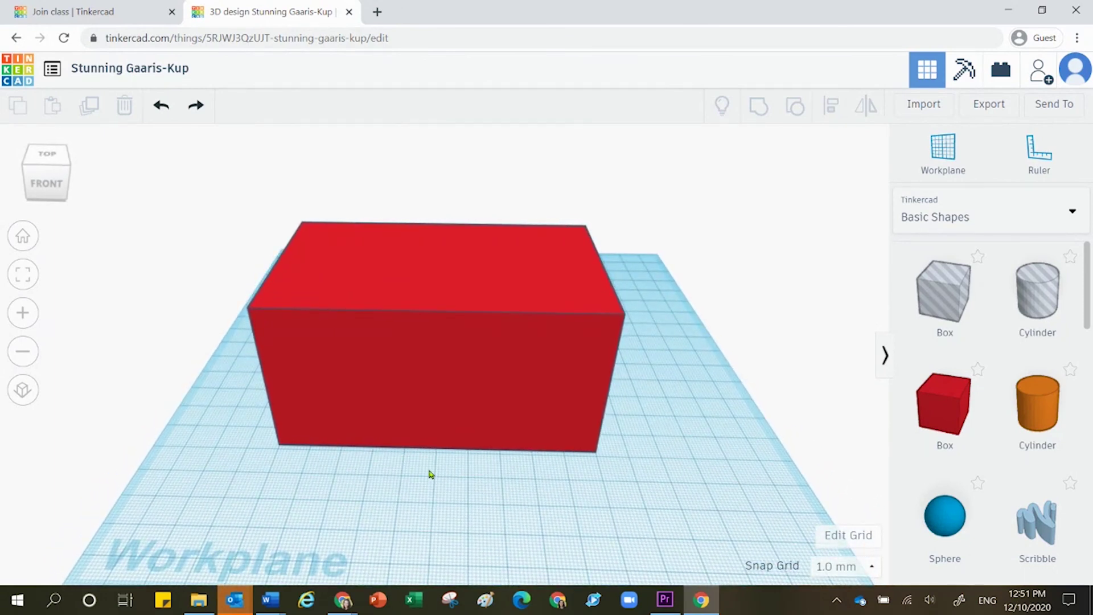
middle_click_drag(429, 474, 528, 464)
scroll(528, 463, "down", 3)
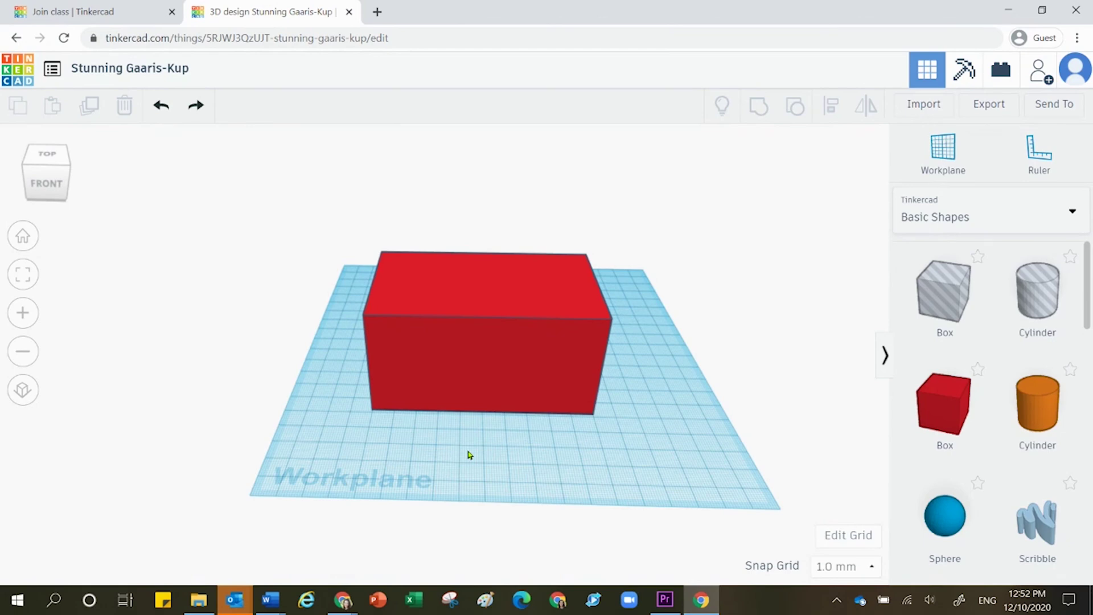
scroll(469, 454, "up", 10)
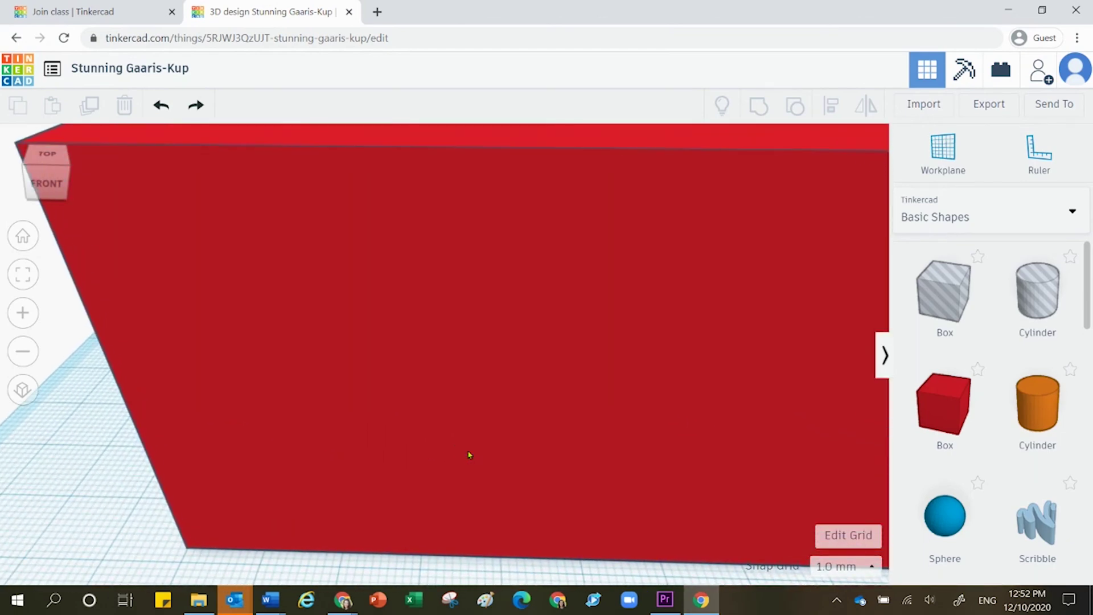
scroll(469, 455, "down", 10)
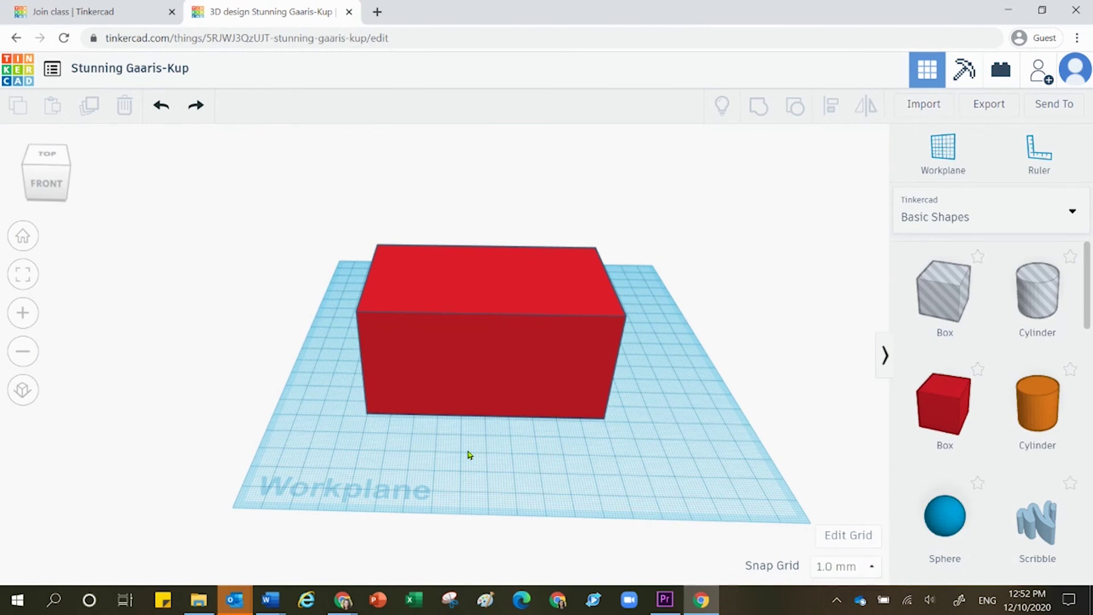
right_click_drag(469, 454, 219, 342)
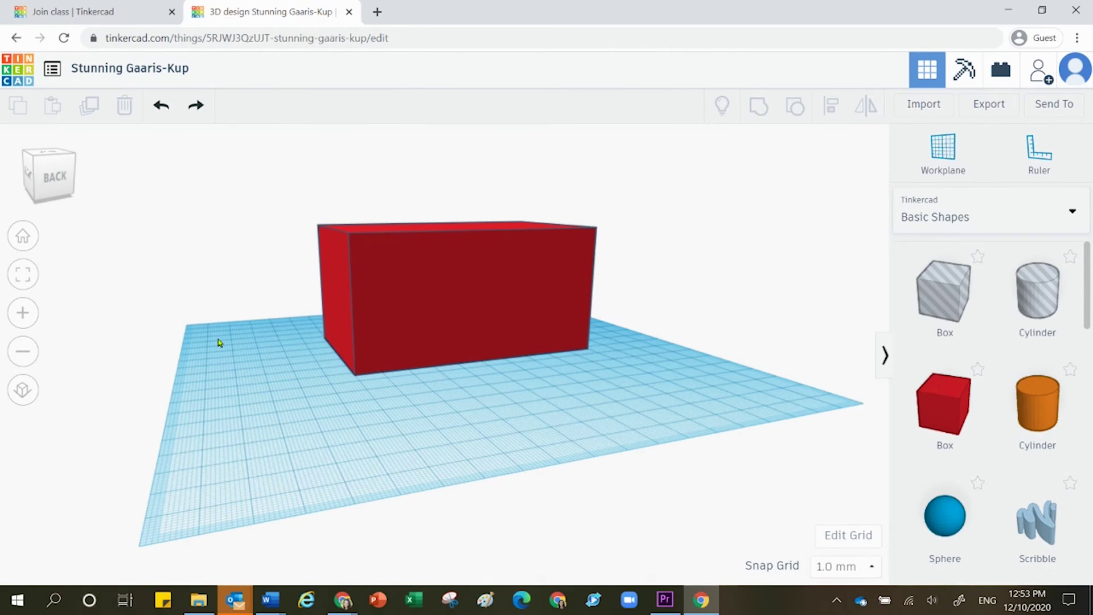
Step: Return to the Home view, zoom out, then fit all so the red box fills the view
left_click(23, 238)
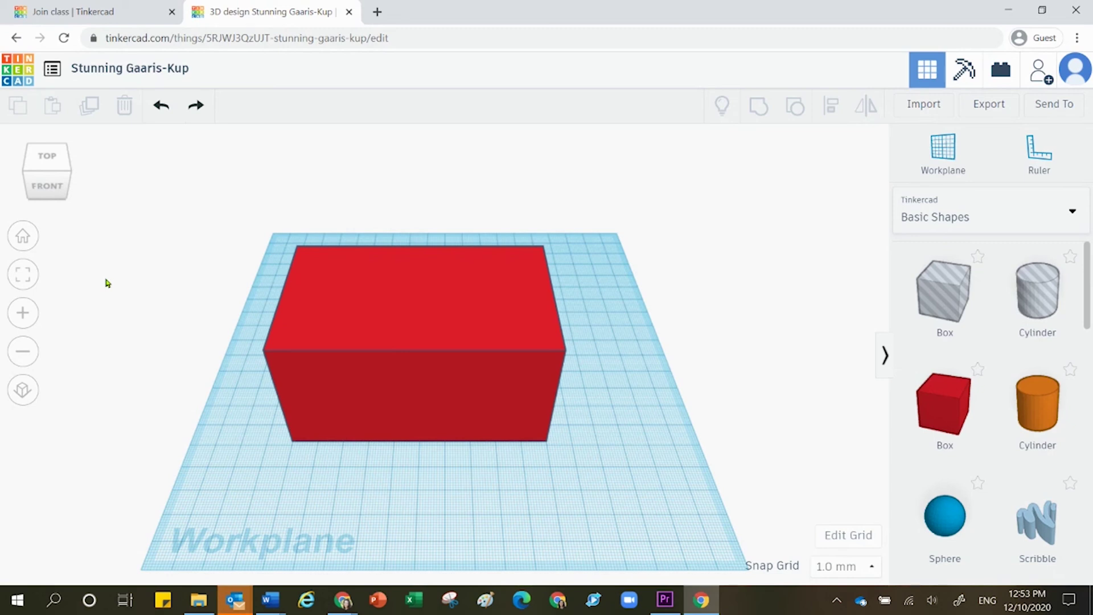
scroll(231, 379, "down", 10)
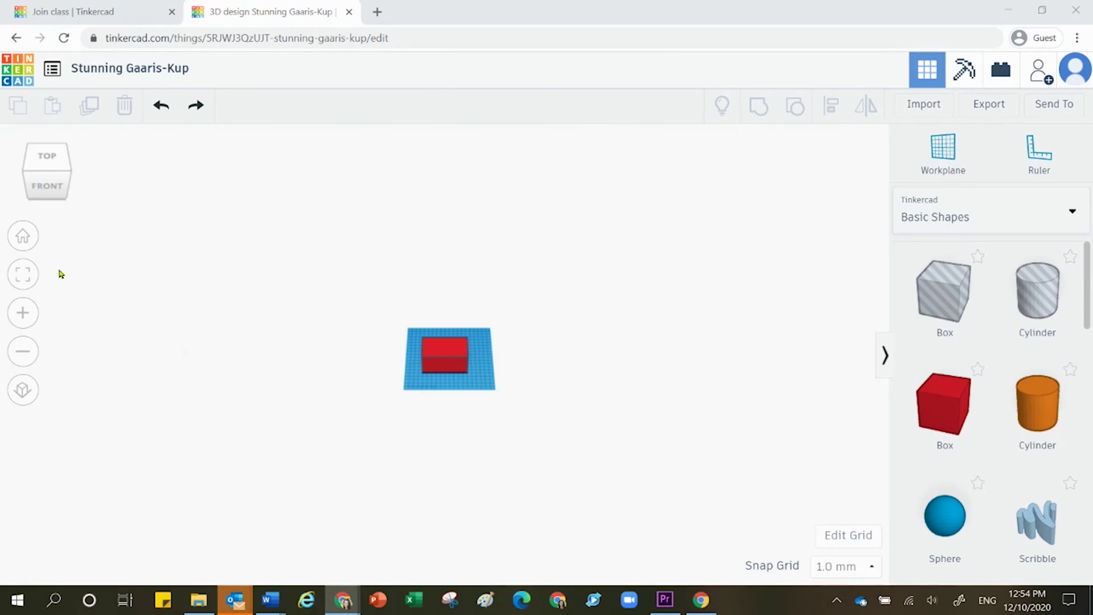
left_click(22, 274)
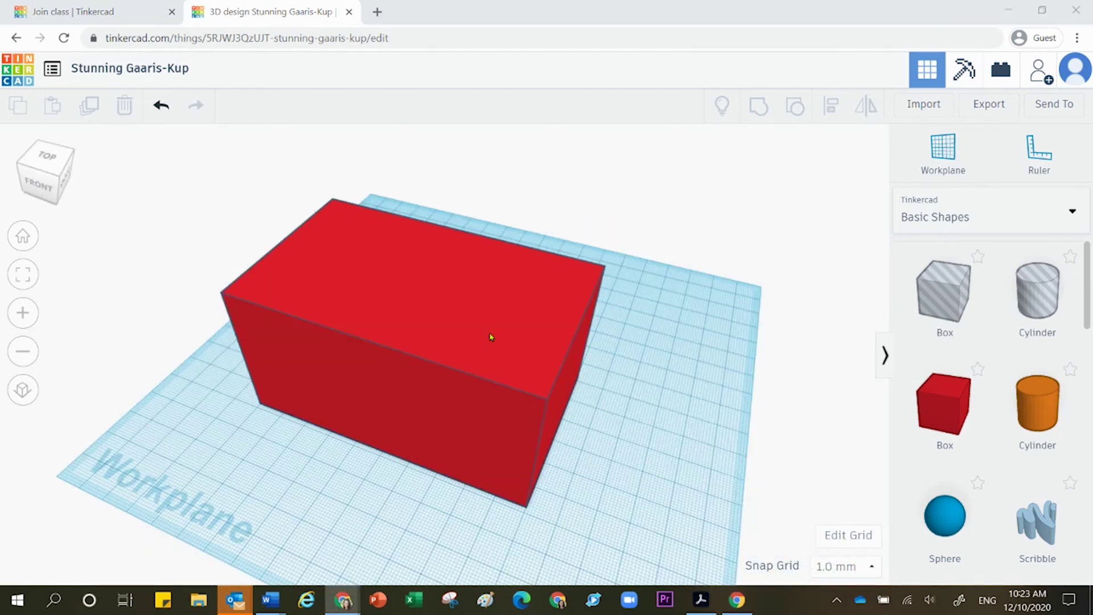
Step: Delete the selected red box, then undo the deletion to bring it back
left_click(419, 329)
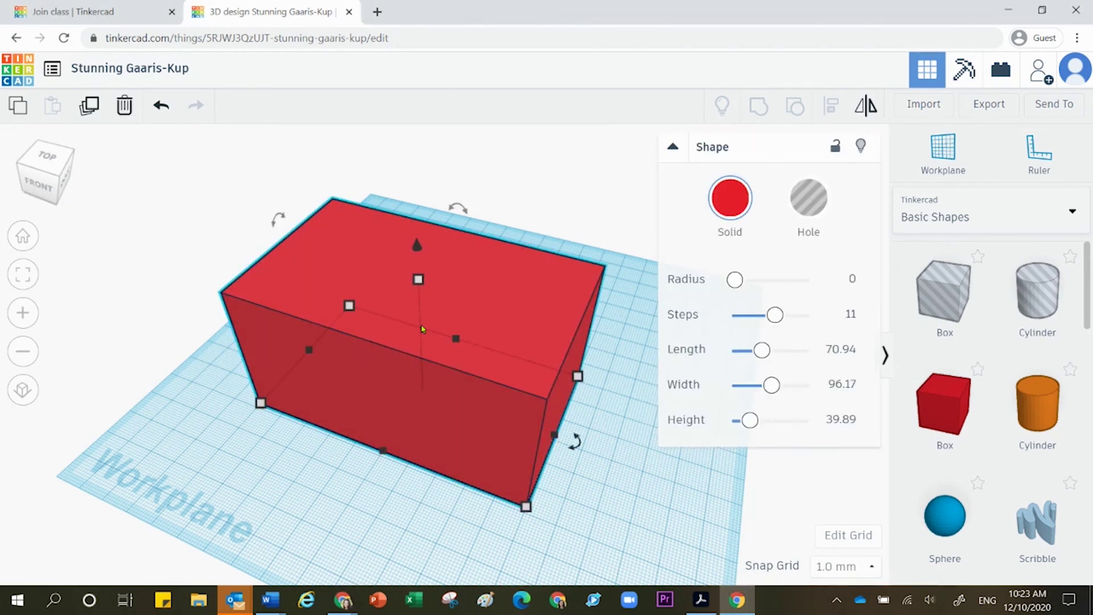
key("Delete")
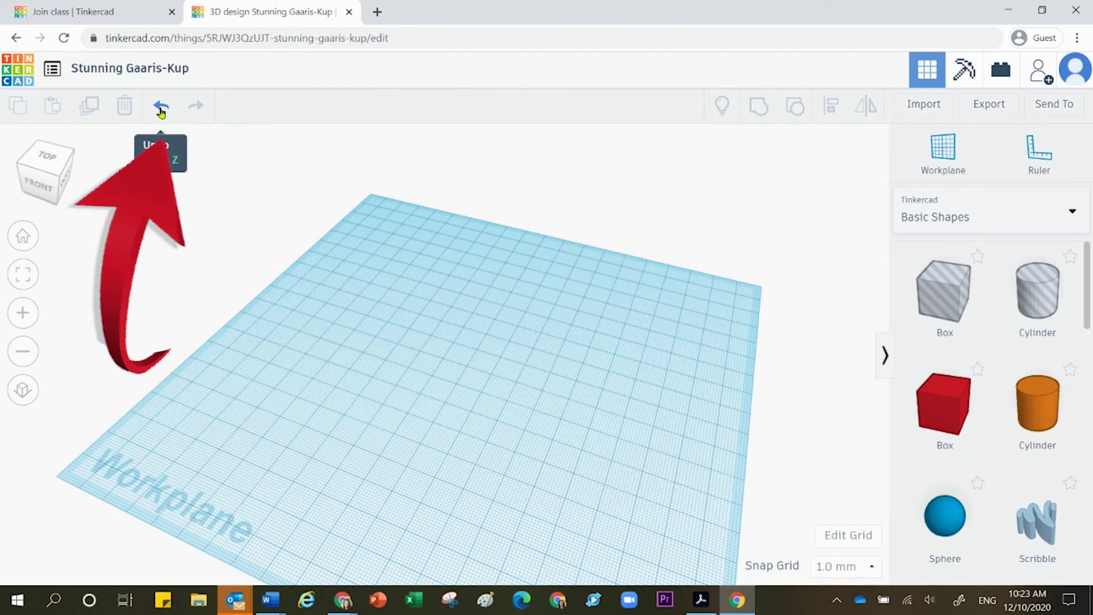
left_click(161, 111)
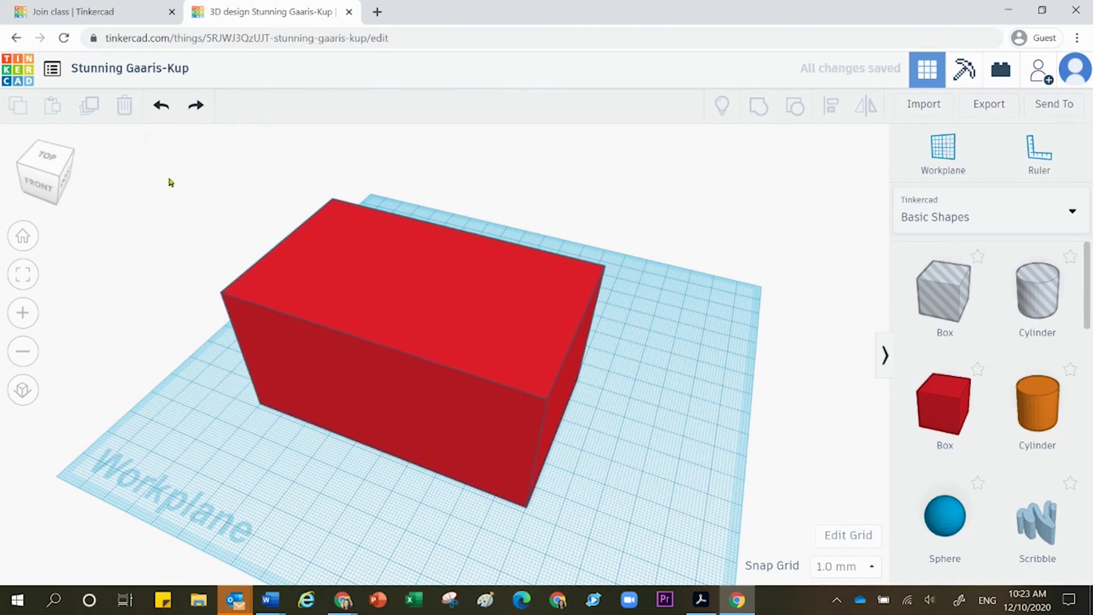